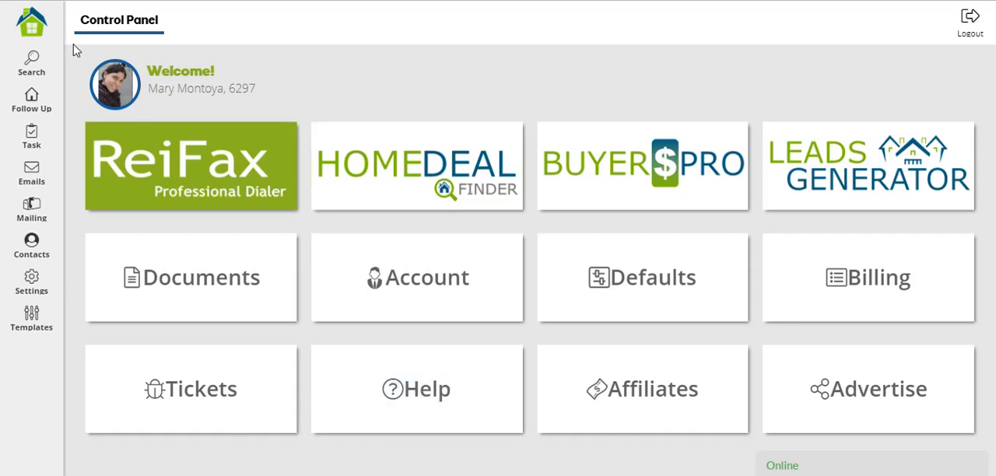
Open the Follow Up property list and load the Default Status view grid template.
click(47, 112)
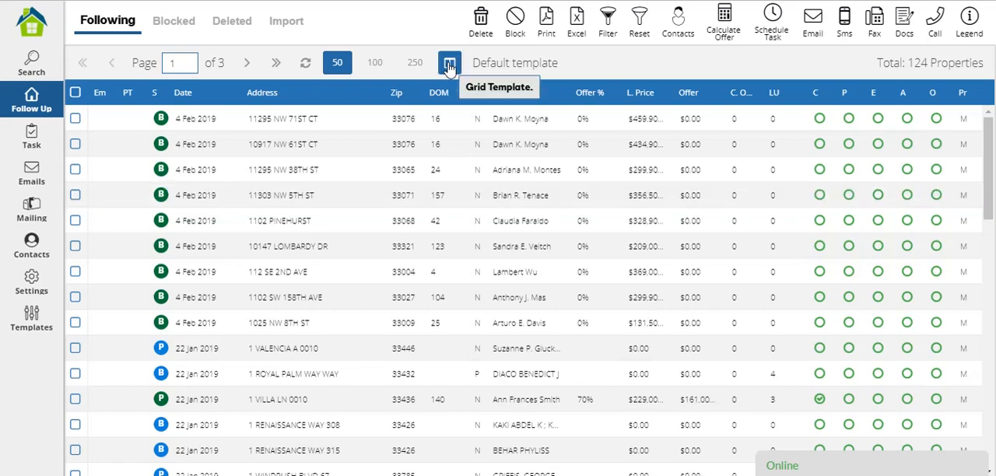
click(449, 65)
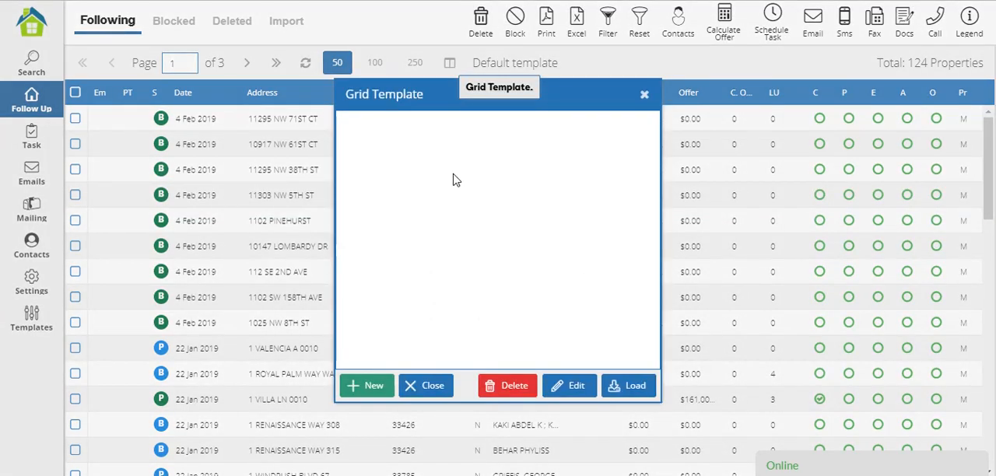
click(462, 265)
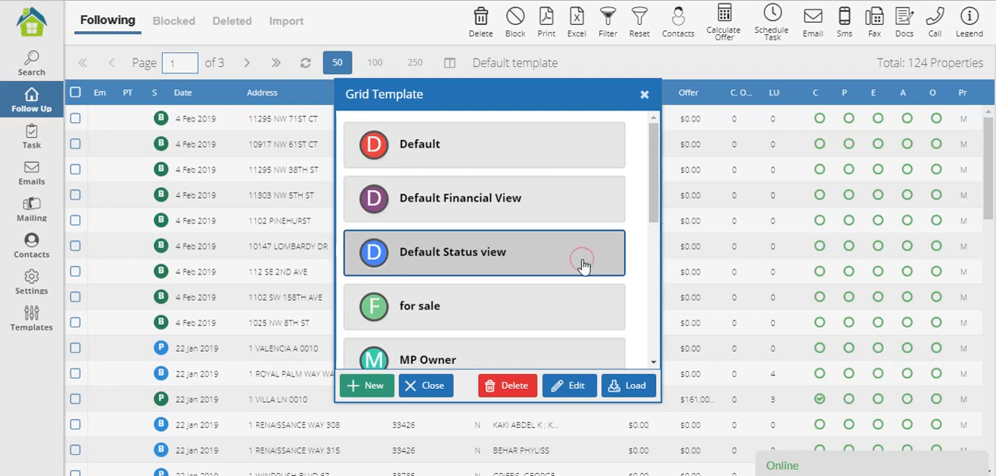
click(630, 386)
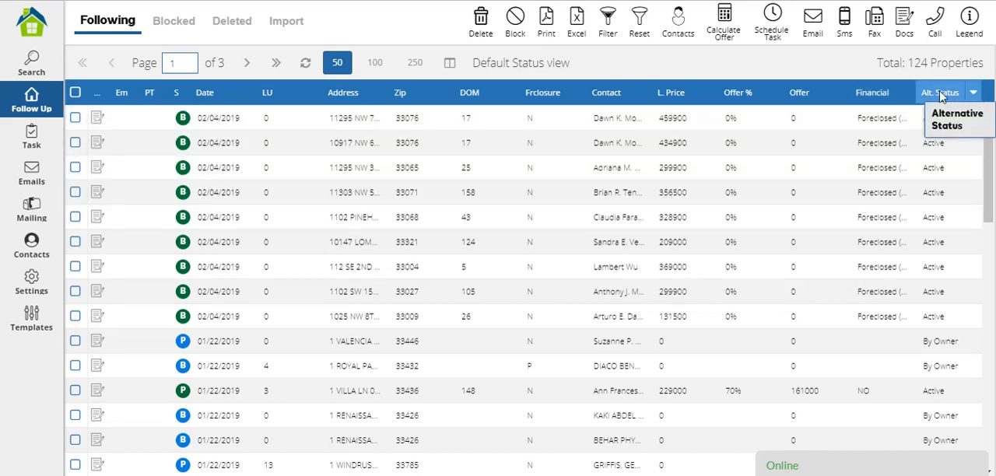
Open the Change Alt. Status dialog for the first property in the following list.
scroll(937, 350, down, 1)
scroll(938, 350, down, 1)
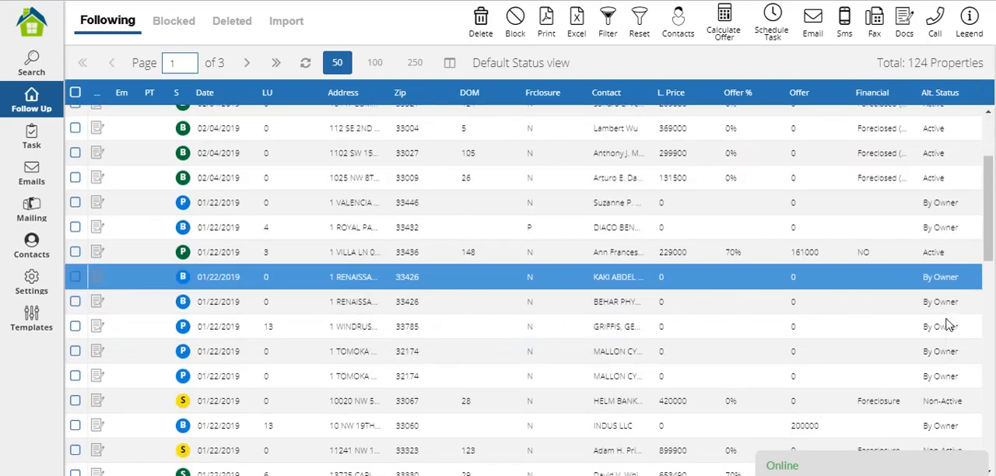
scroll(947, 215, up, 2)
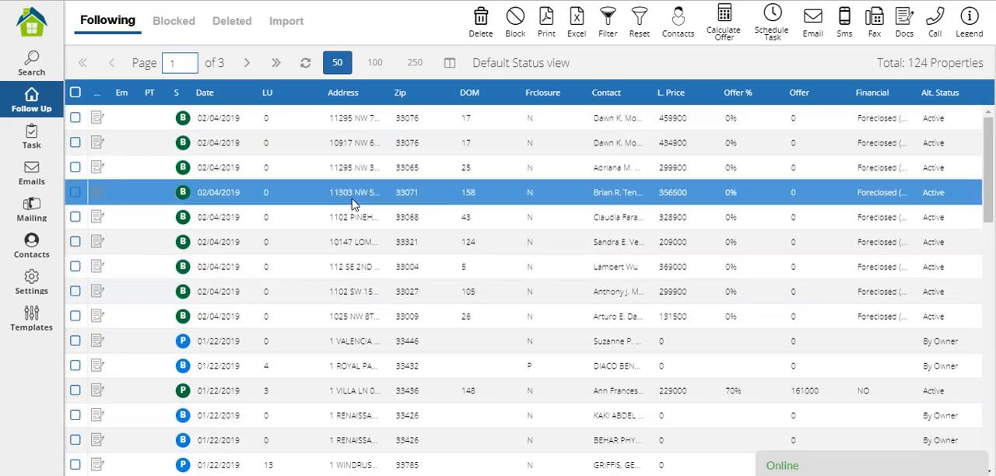
click(360, 118)
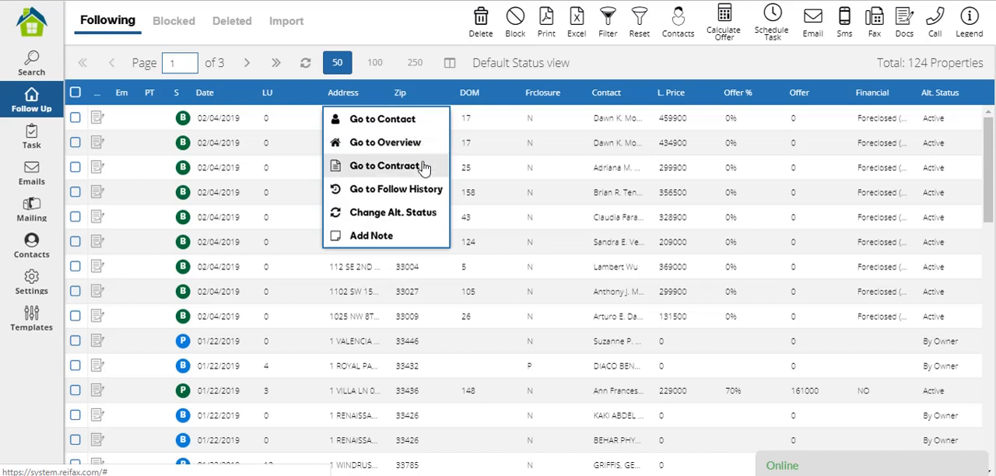
click(414, 214)
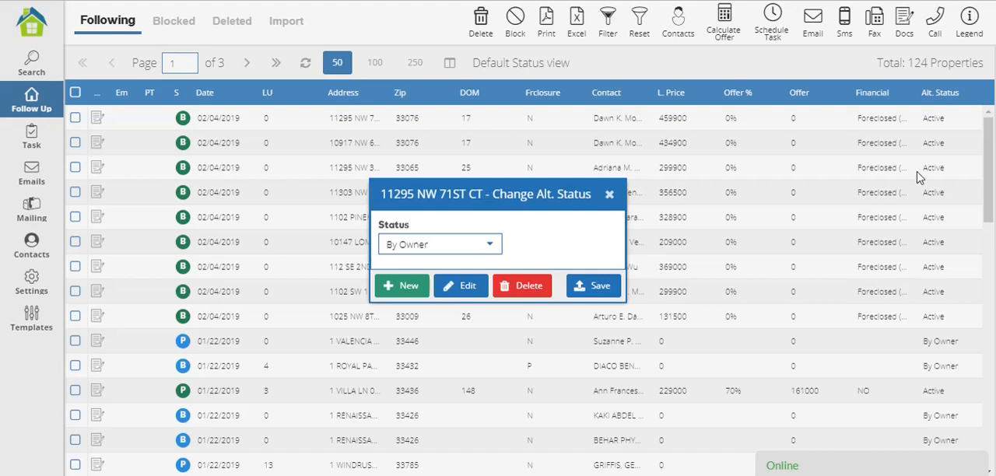
Review all the alternative statuses available for the first property, from About To Close to Withdrawn.
click(491, 246)
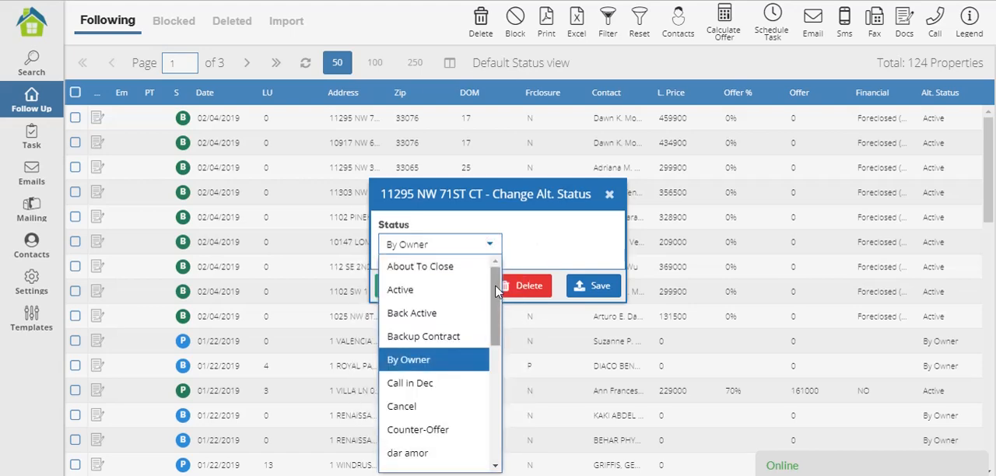
scroll(487, 377, down, 1)
scroll(487, 376, down, 5)
scroll(480, 272, up, 6)
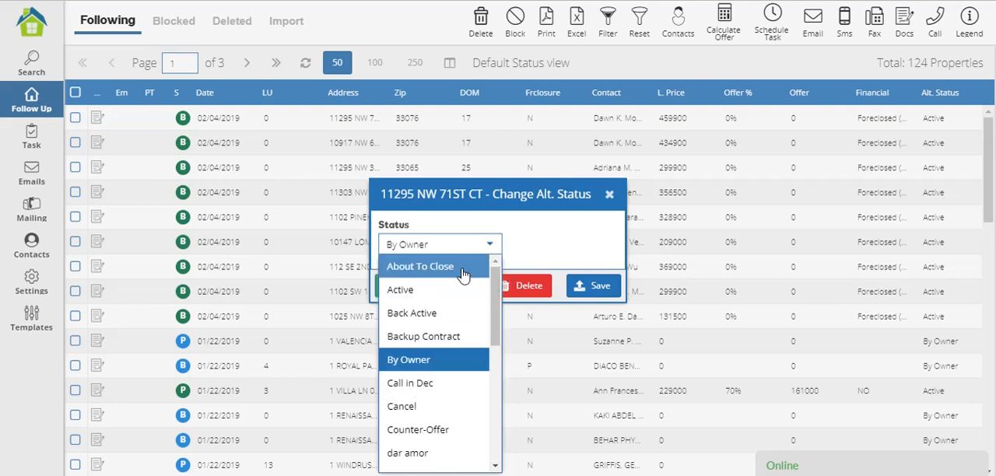
scroll(445, 352, down, 4)
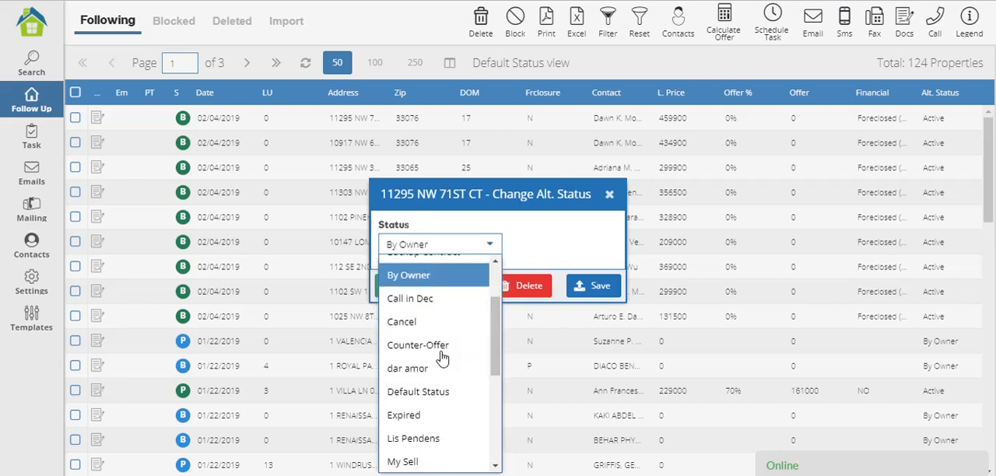
scroll(441, 357, down, 4)
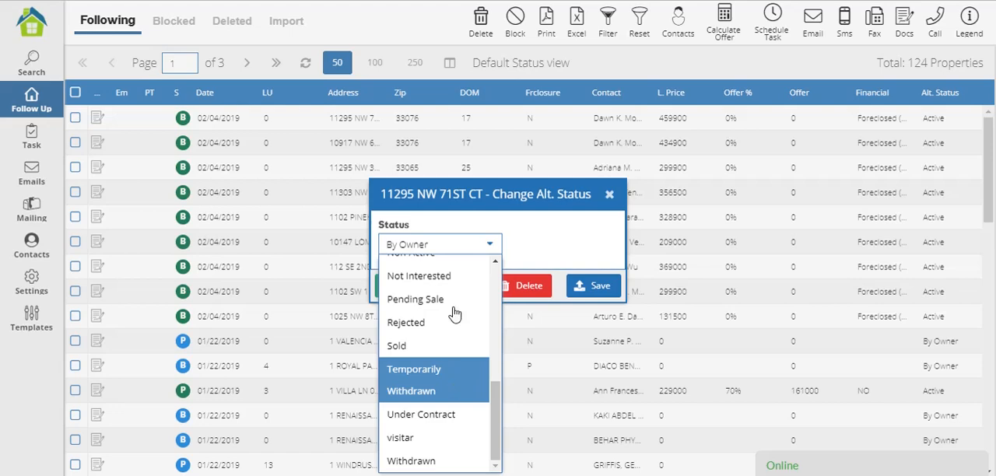
scroll(455, 304, up, 2)
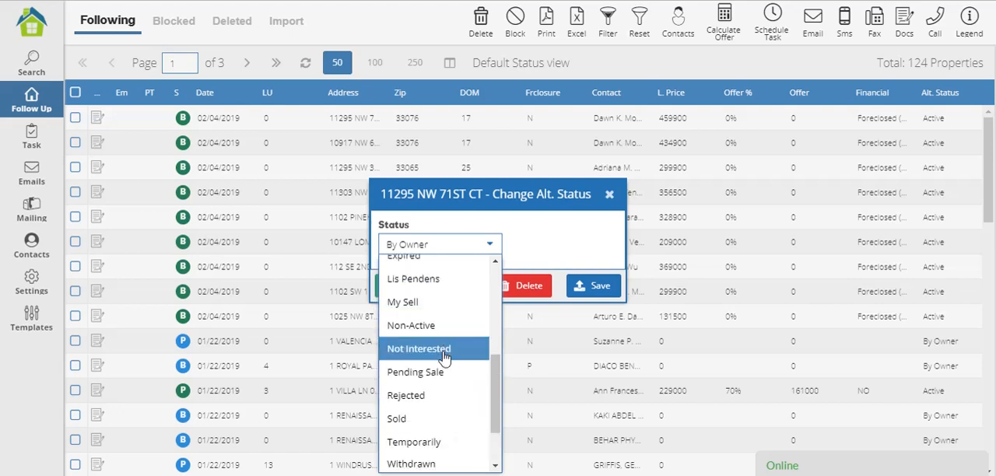
scroll(443, 354, up, 2)
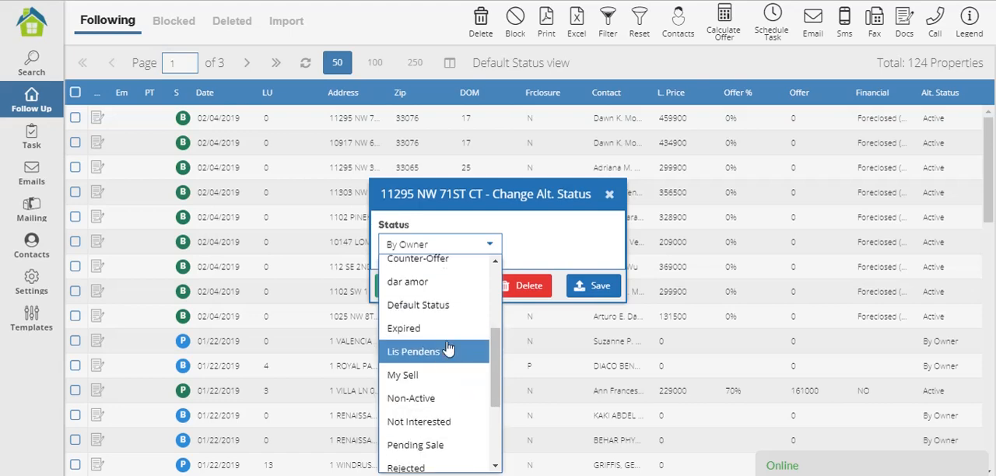
scroll(448, 350, up, 3)
scroll(451, 346, up, 1)
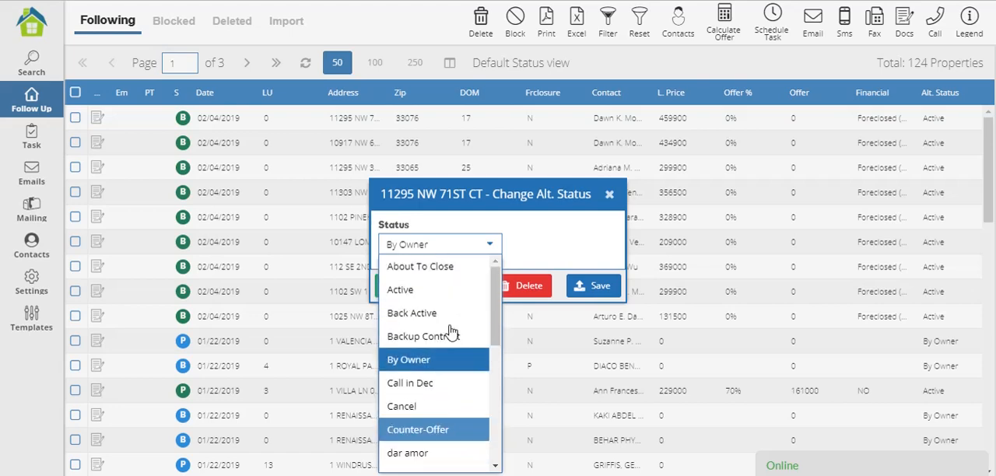
scroll(438, 372, down, 5)
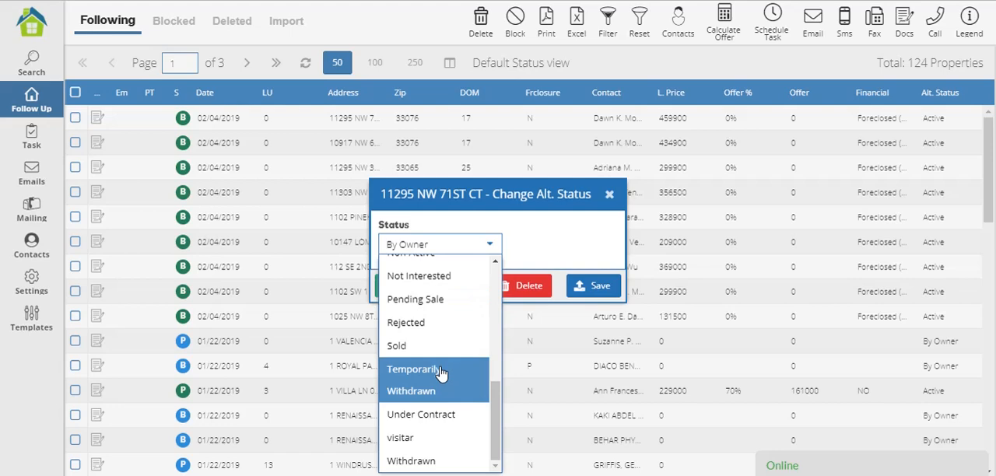
click(570, 235)
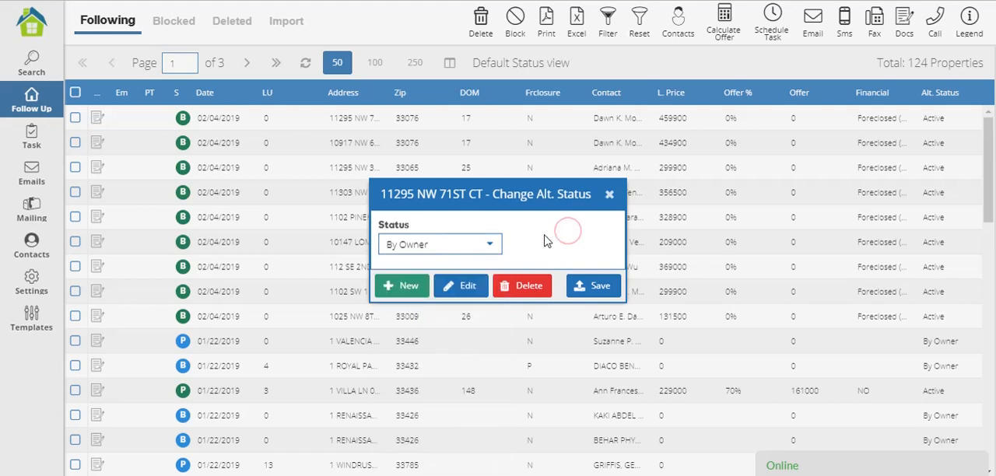
Create a new alternative status named "Call in march".
click(391, 289)
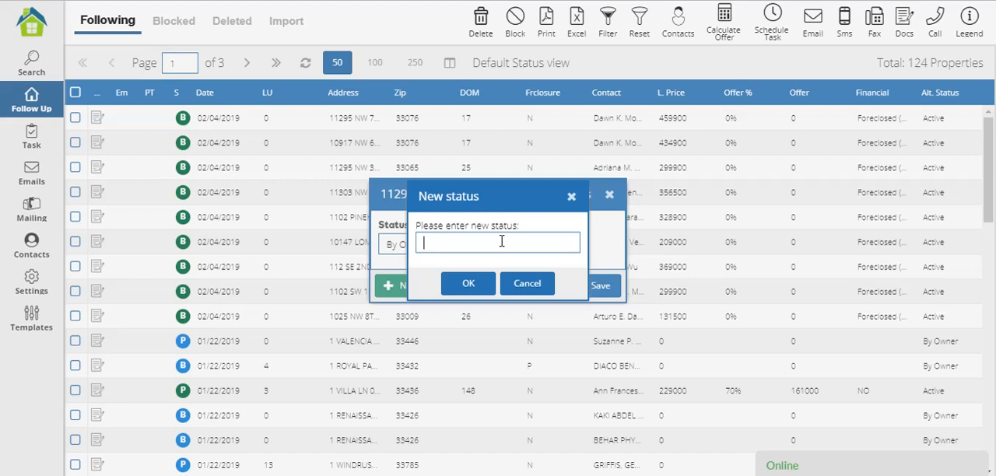
text(Call in march)
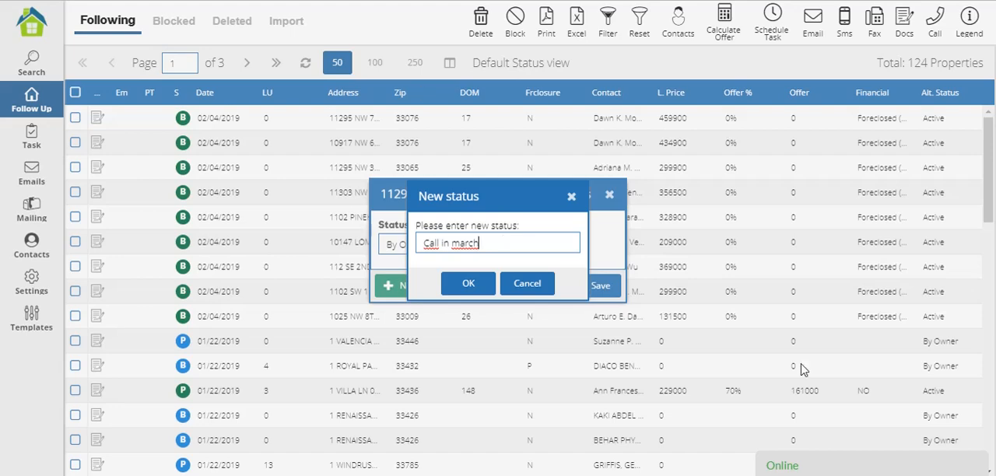
click(470, 283)
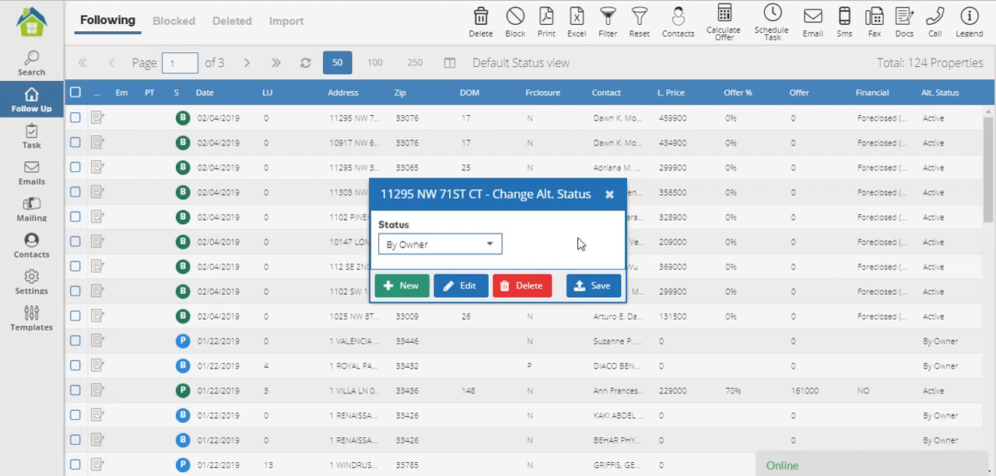
Assign the "Call in march" status to the first property and save the change.
click(489, 246)
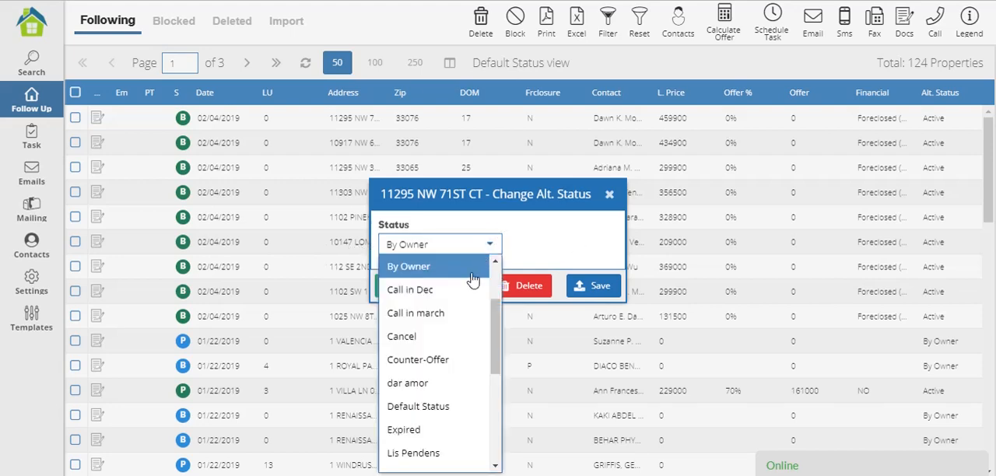
click(449, 314)
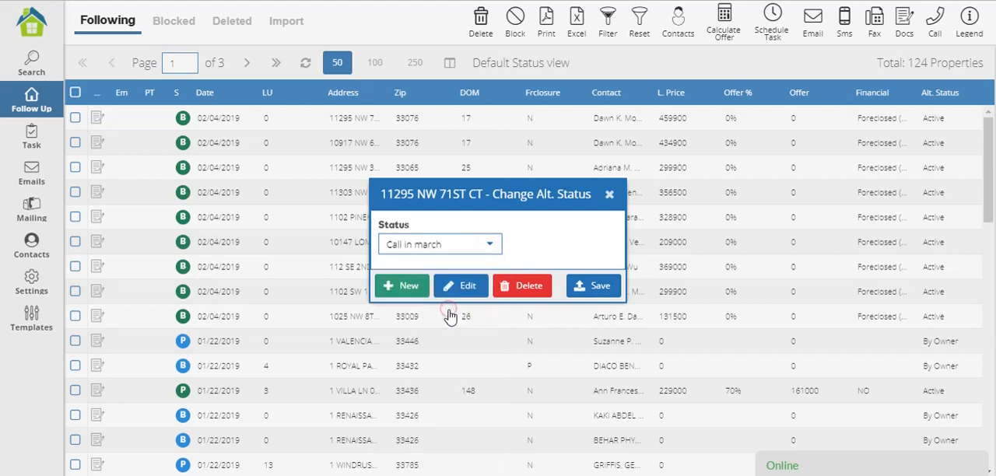
click(603, 287)
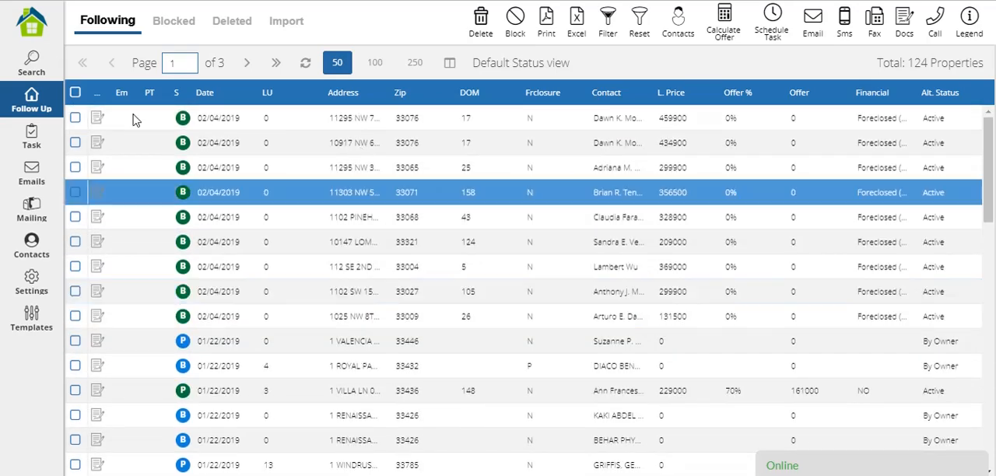
click(360, 122)
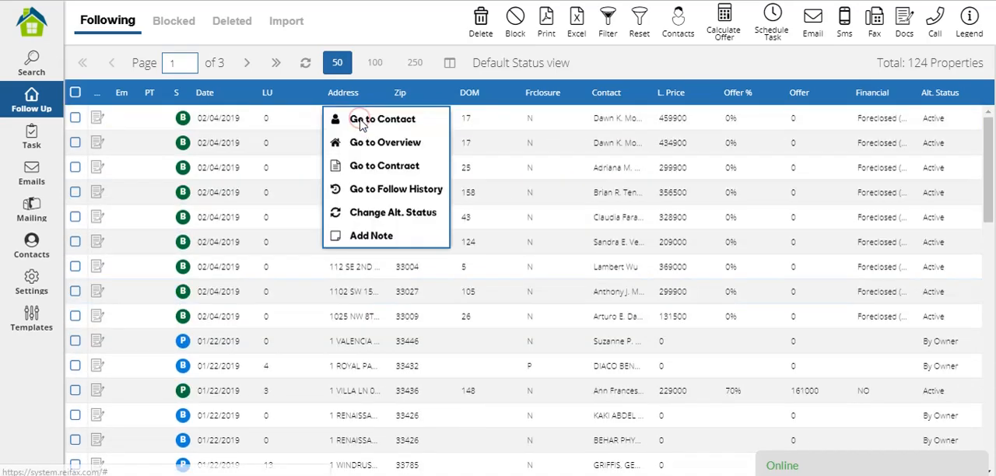
click(373, 220)
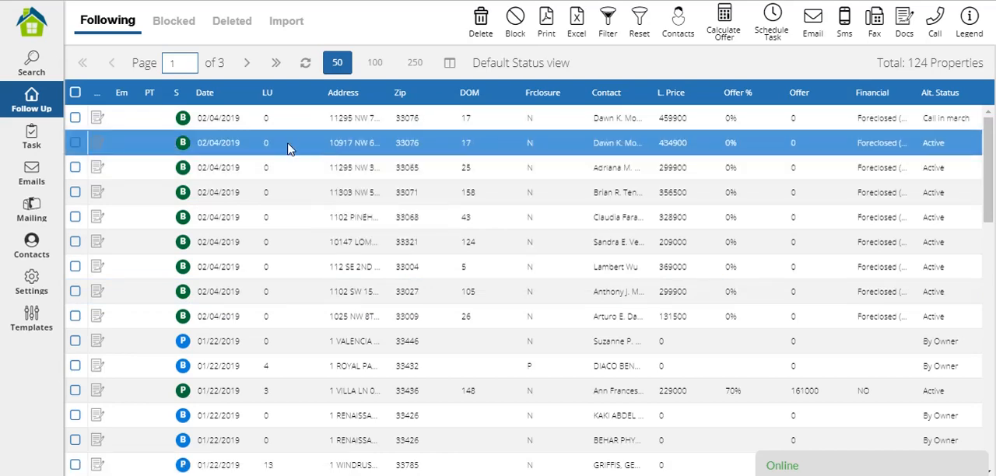
Change the alternative status of the second property in the list to "Call in march" and save it.
click(360, 145)
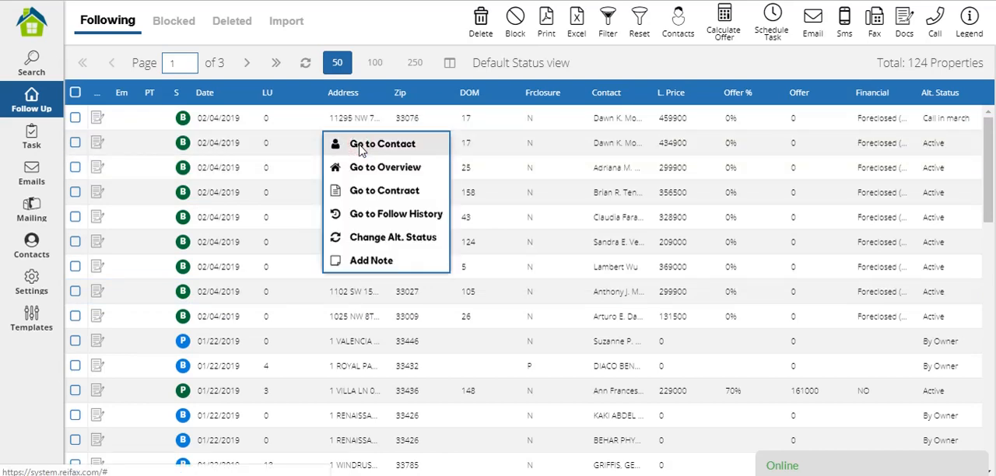
click(376, 237)
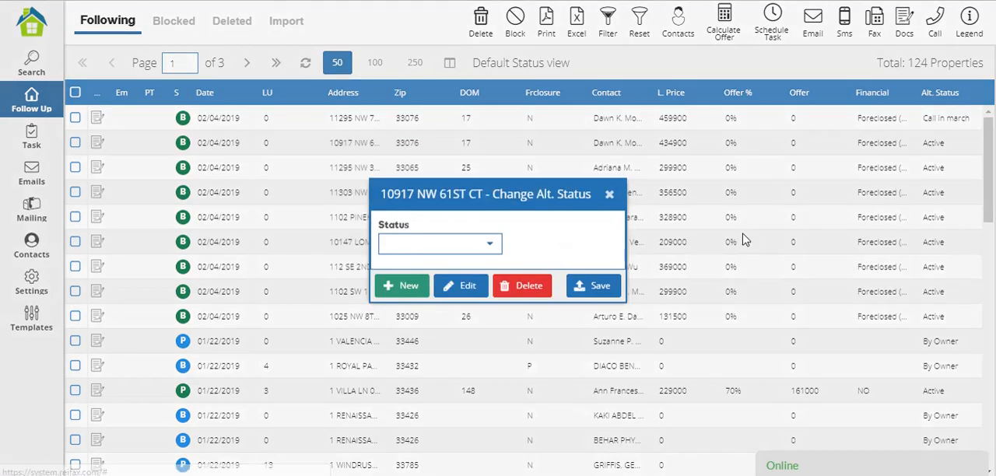
click(489, 246)
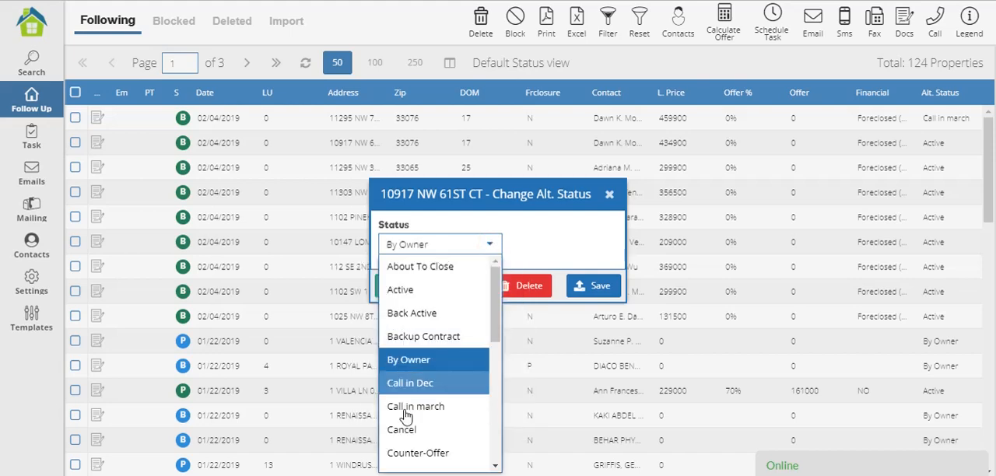
click(459, 407)
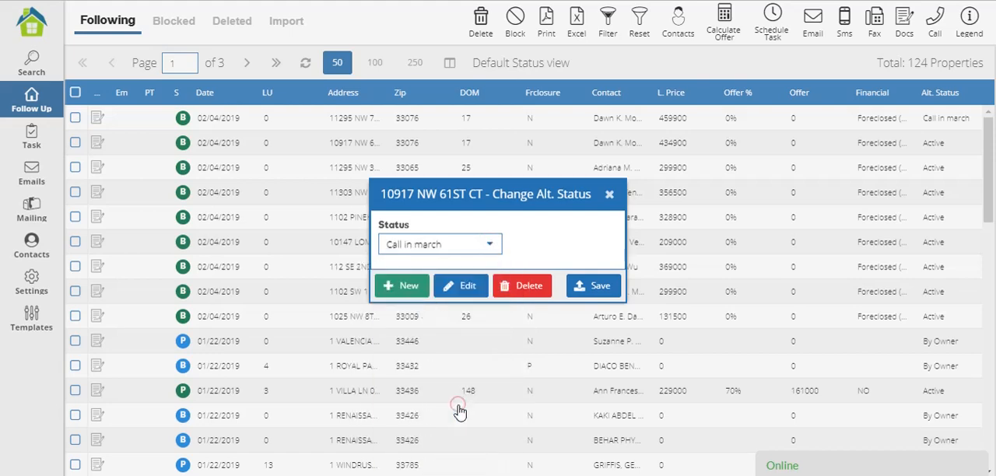
click(597, 285)
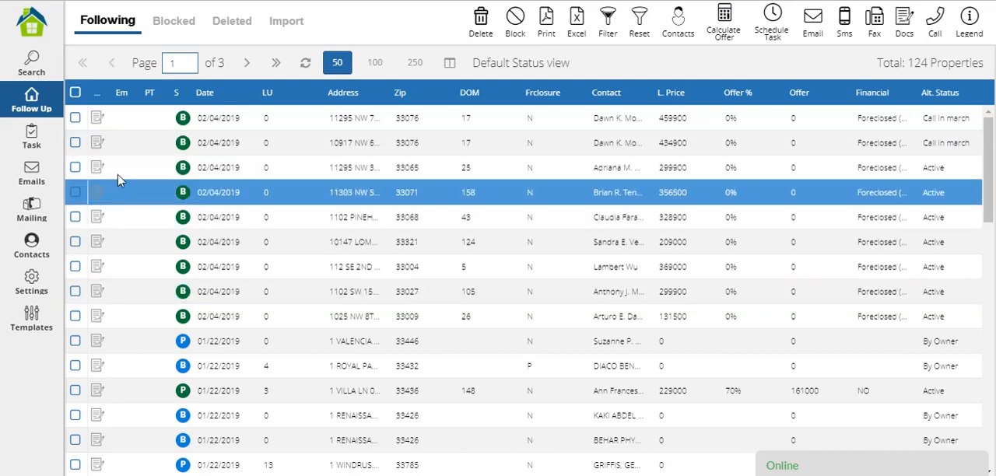
Set the third listed property's alternative status to "Call in march" and save it.
right_click(337, 171)
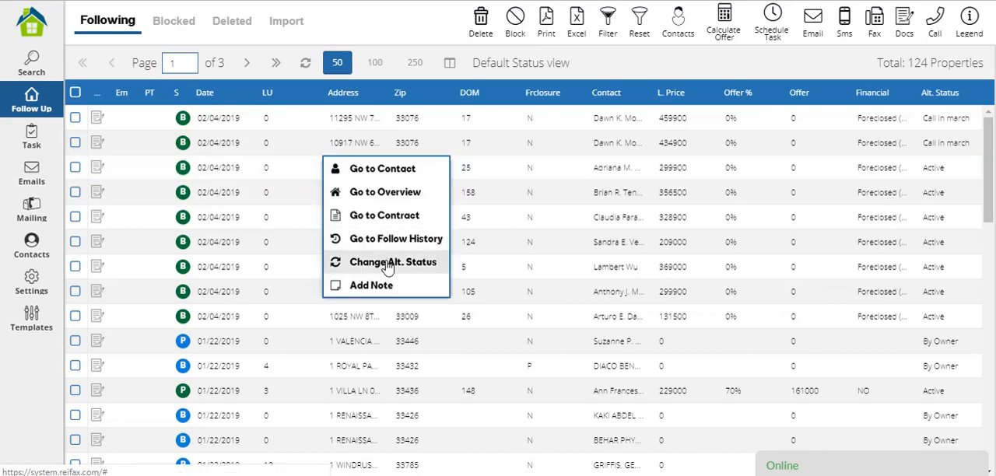
click(387, 267)
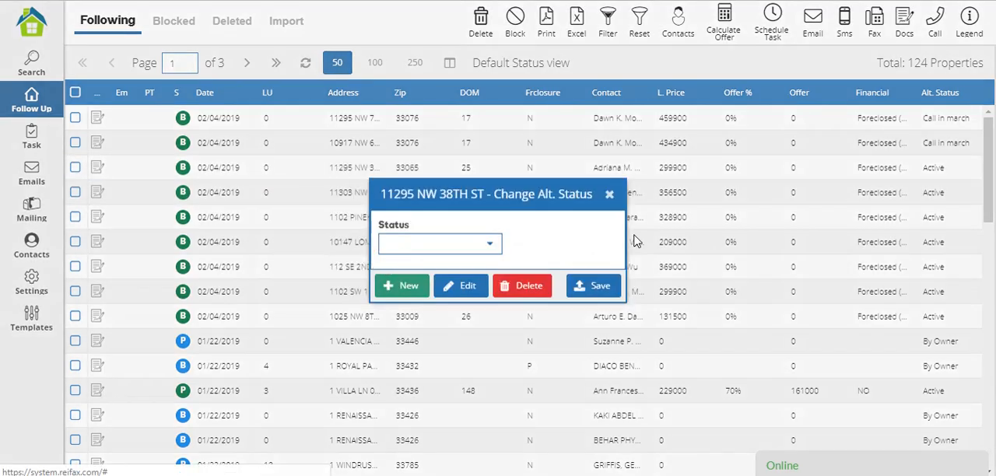
click(489, 243)
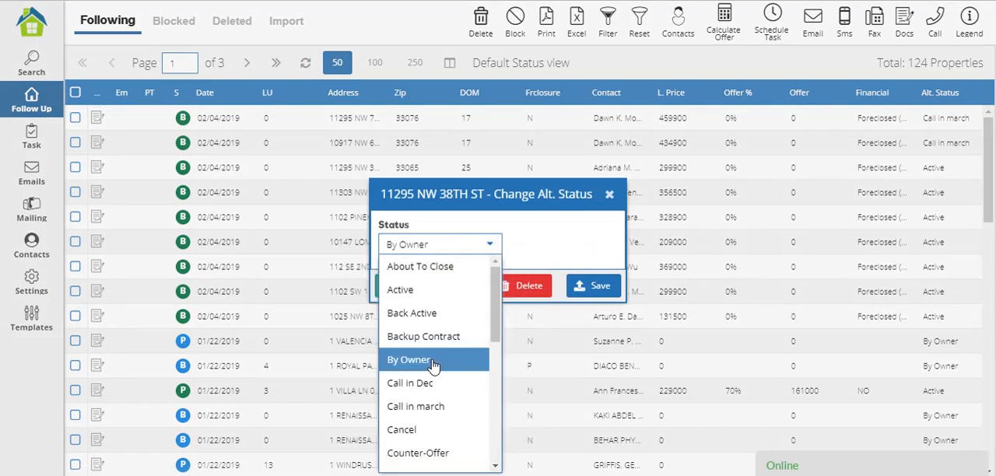
click(438, 400)
click(612, 279)
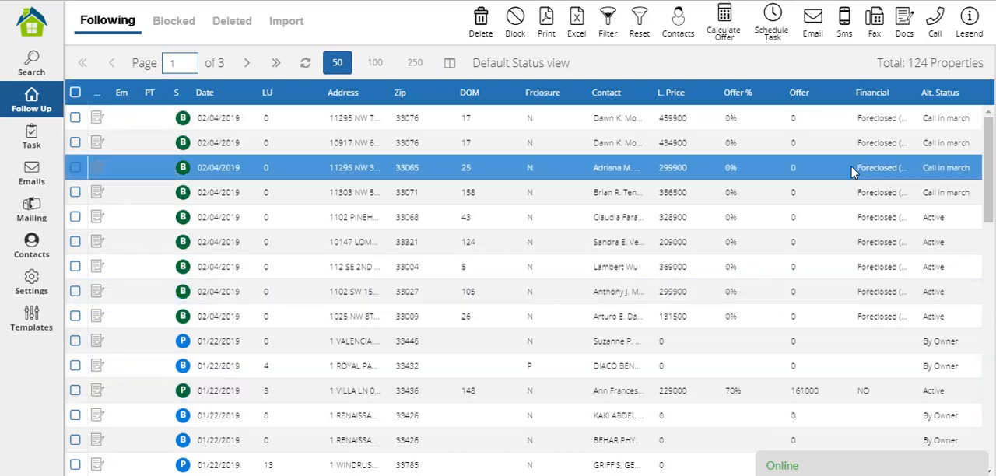
Load the Default grid template for the list of followed properties.
click(449, 66)
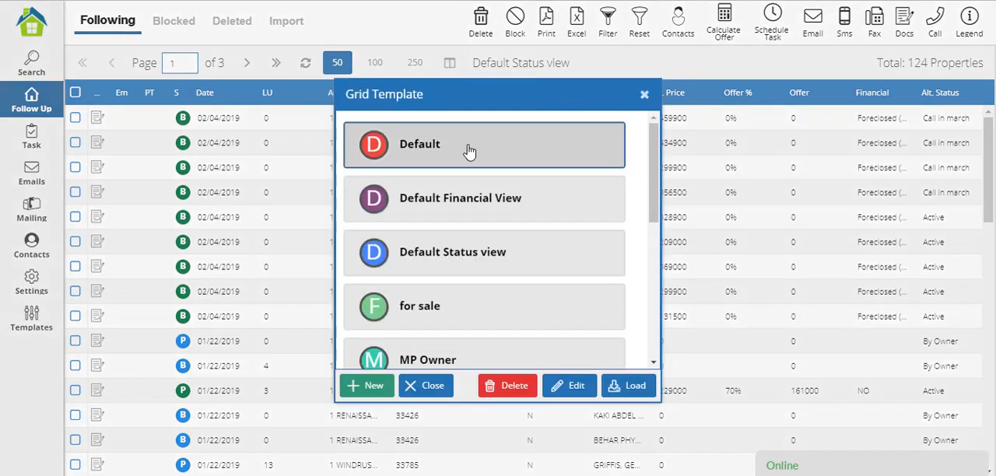
click(468, 144)
click(631, 385)
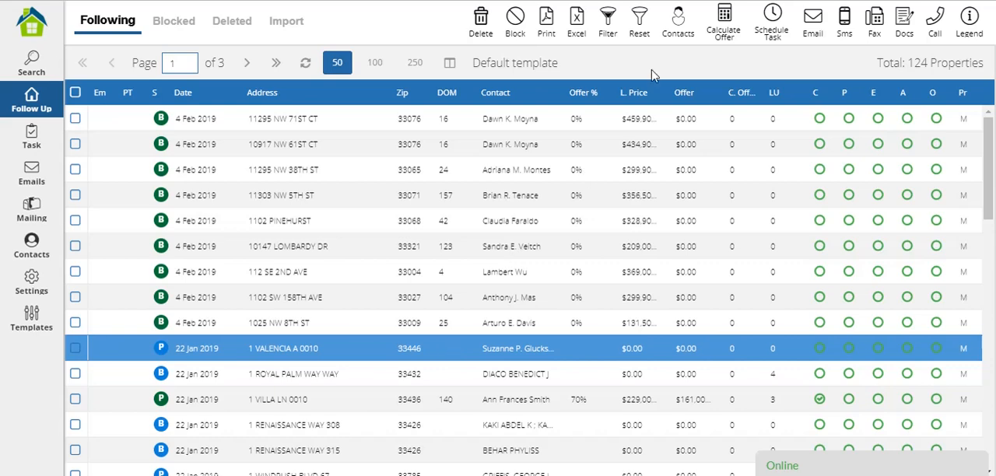
Filter the followed properties to those whose alternative status equals "Call in march".
click(606, 17)
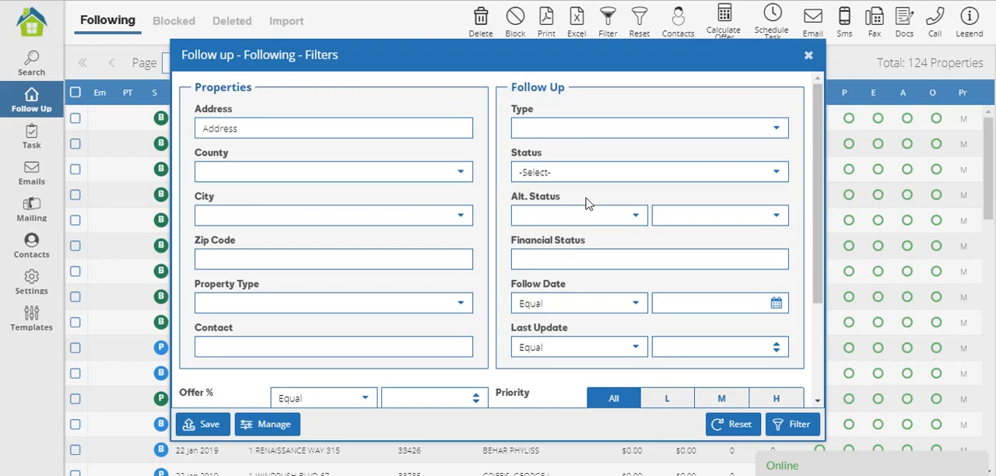
click(635, 217)
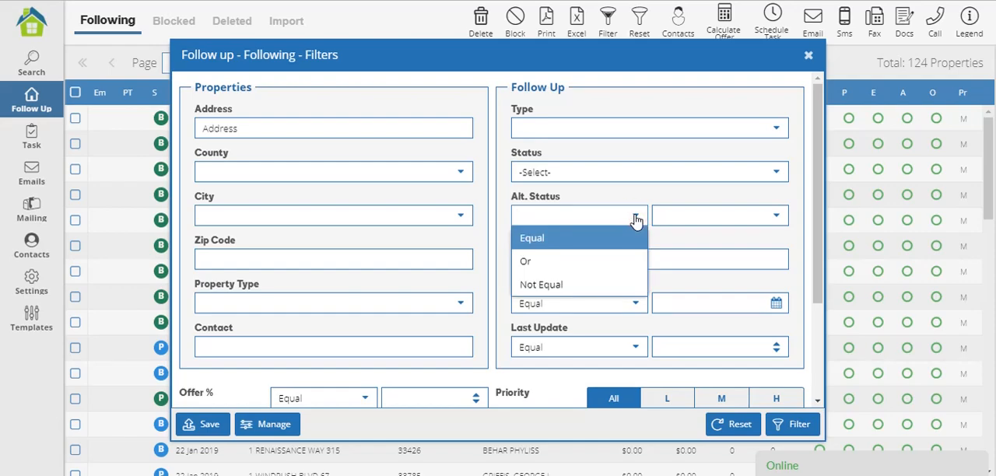
click(532, 240)
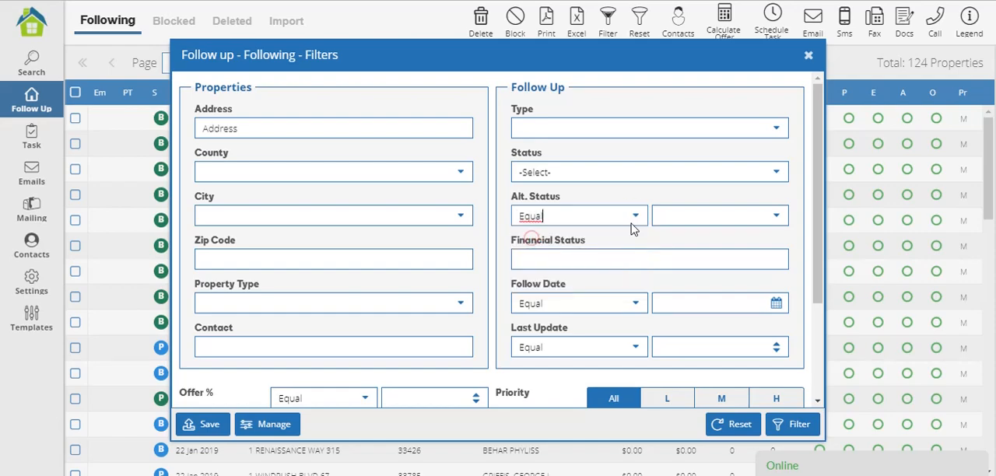
click(769, 218)
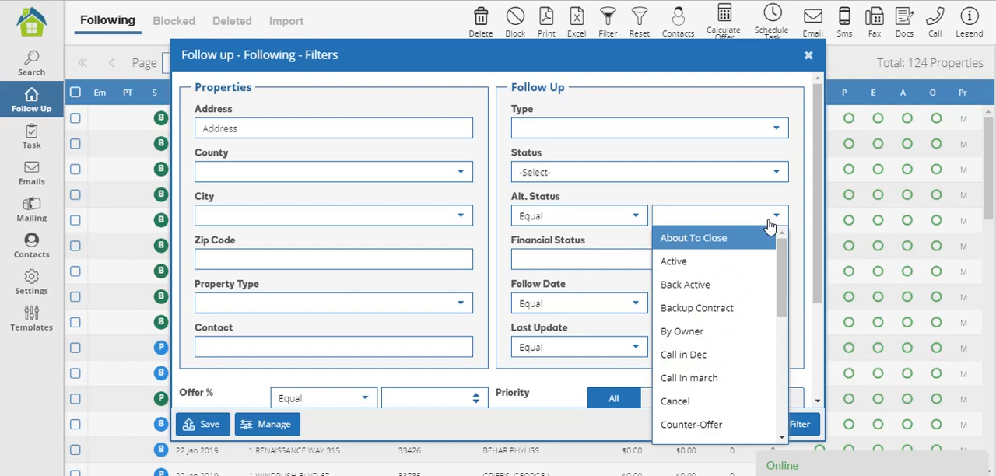
click(718, 378)
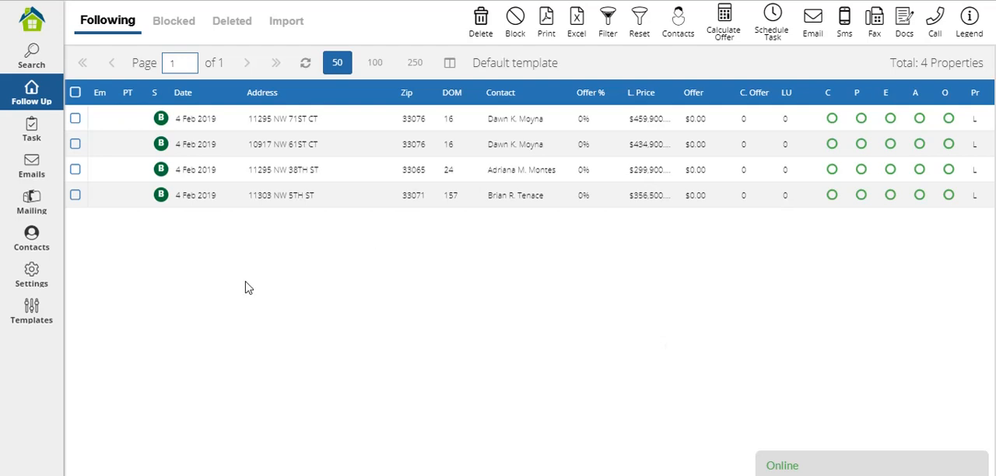
click(448, 204)
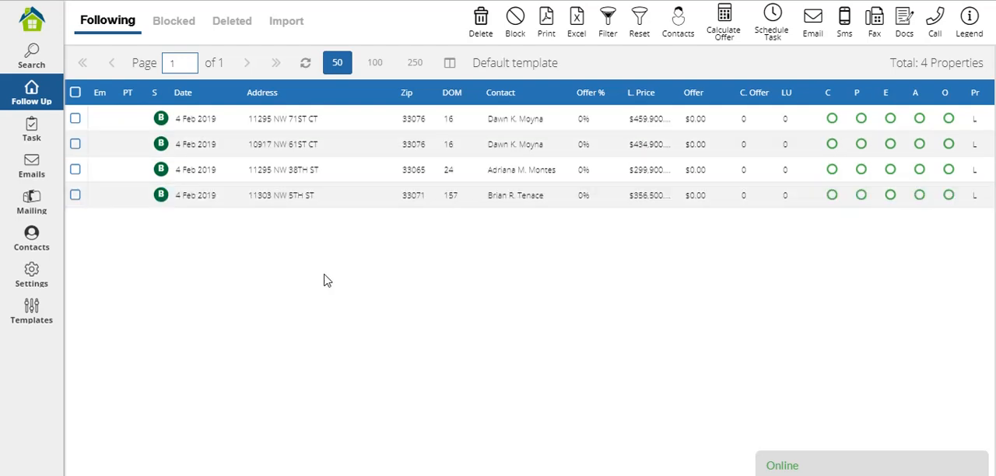